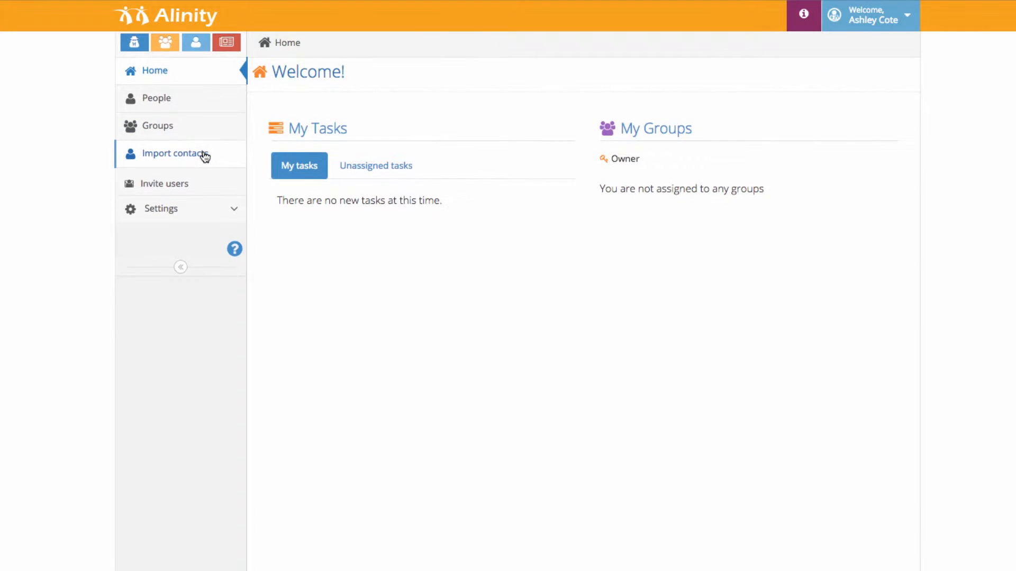
Step: Open the Contacts Import page and scroll through it
left_click(205, 157)
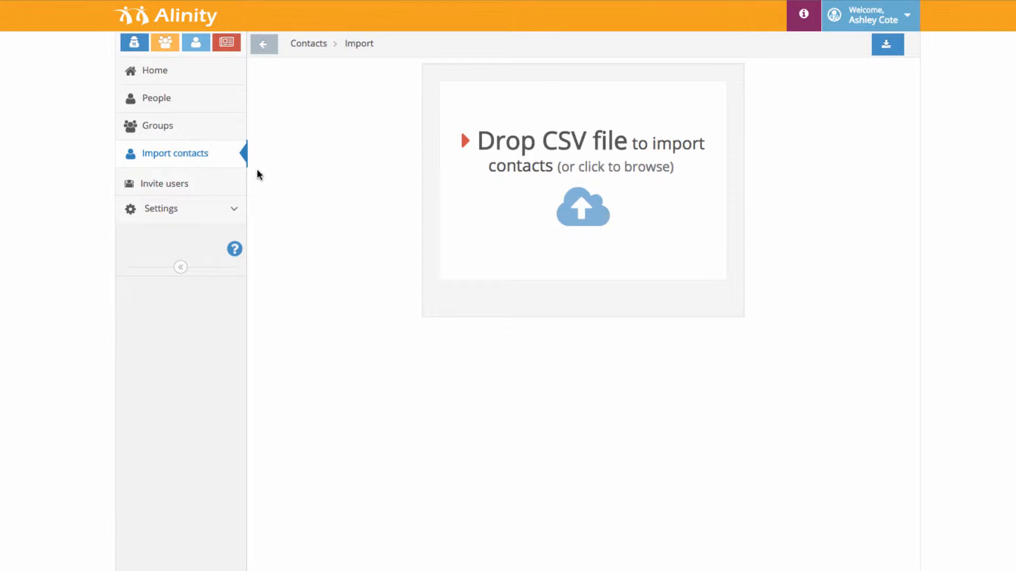
scroll(494, 284, "down", 1)
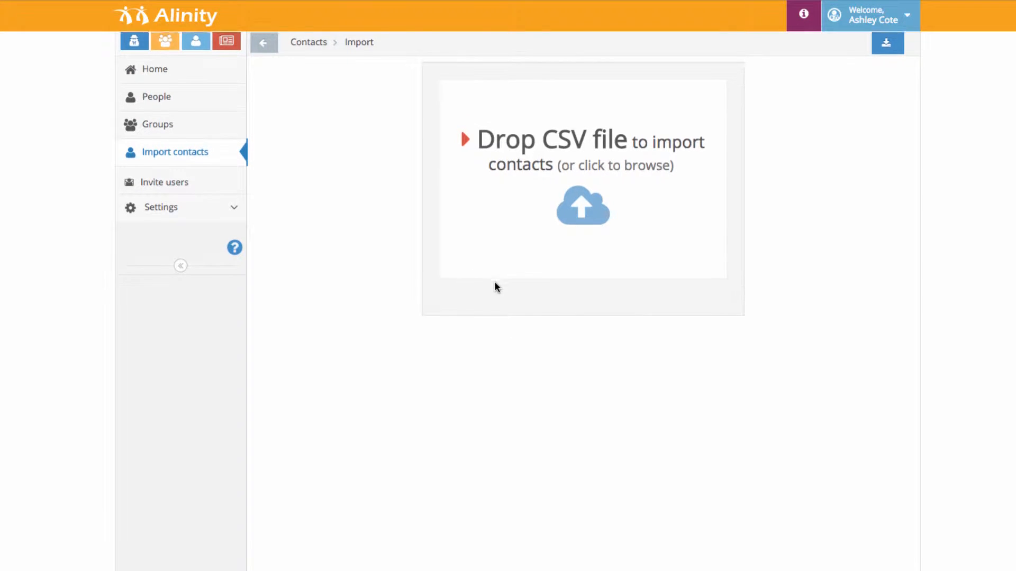
scroll(566, 308, "up", 1)
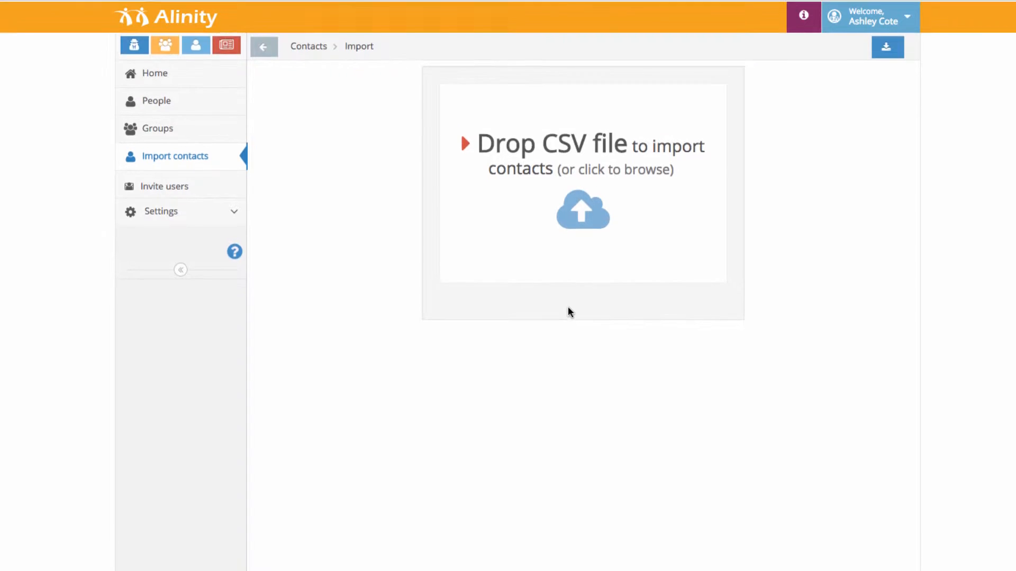
scroll(568, 308, "down", 2)
scroll(567, 308, "up", 2)
scroll(529, 302, "down", 1)
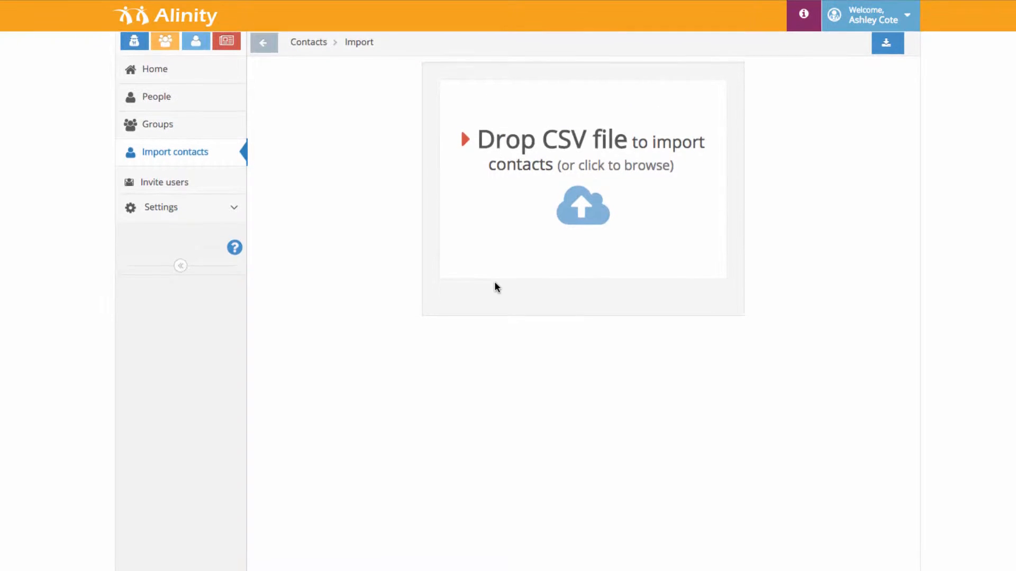
scroll(568, 310, "up", 1)
scroll(568, 310, "down", 2)
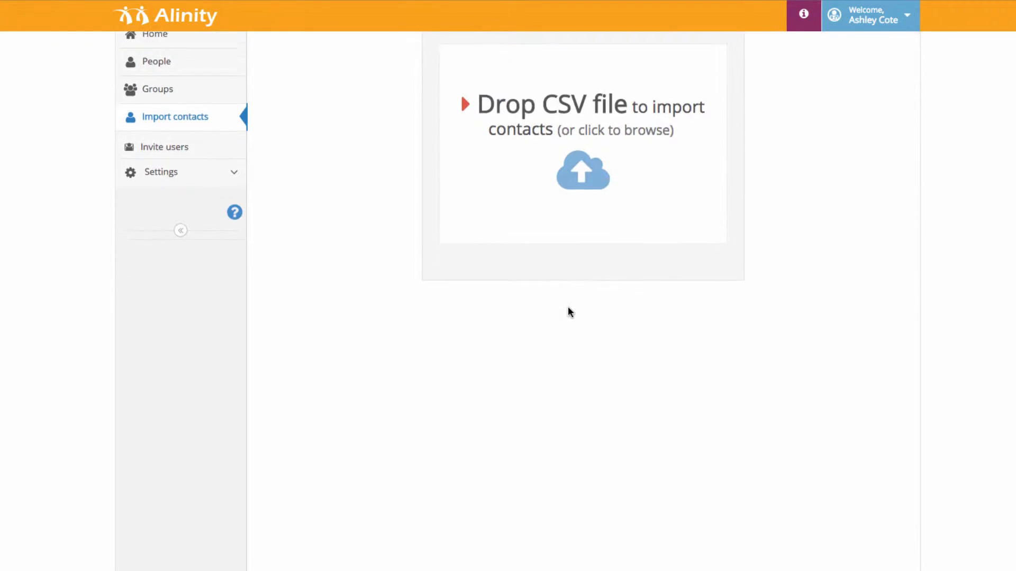
scroll(564, 310, "up", 2)
Step: Cancel the file browser and bring the folder holding the Batch CSV into view
left_click(561, 259)
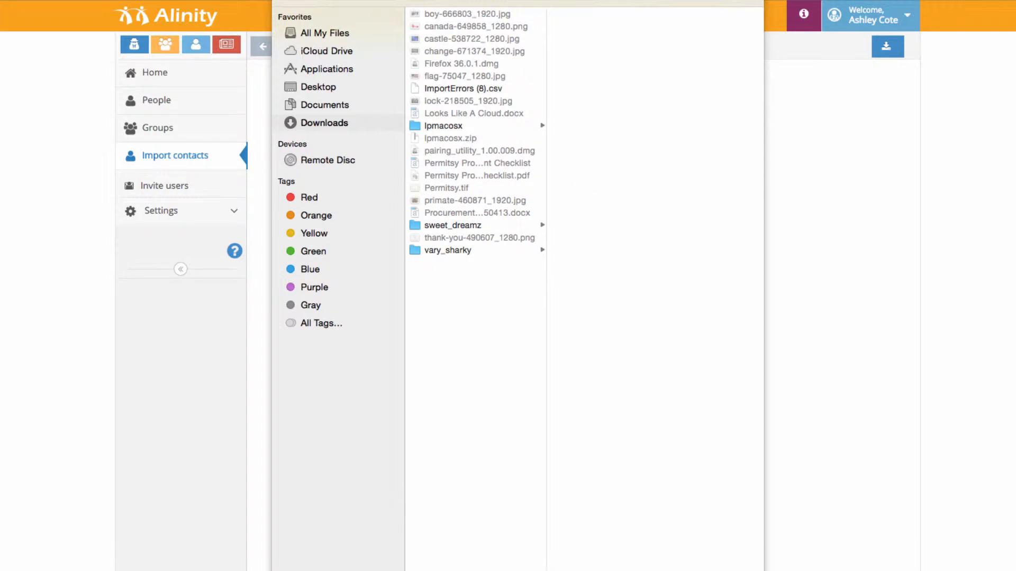
key("Escape")
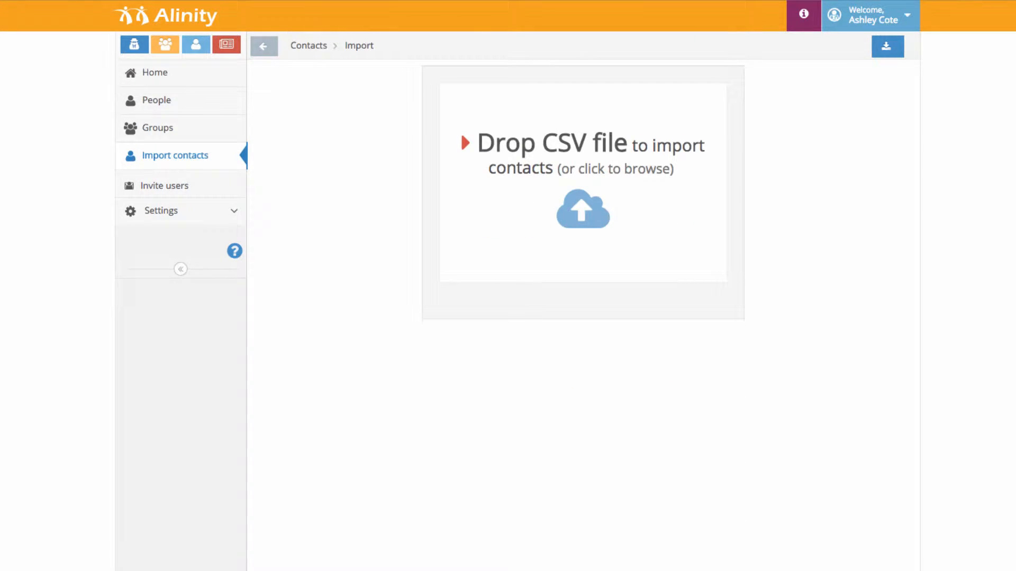
key("super+Tab")
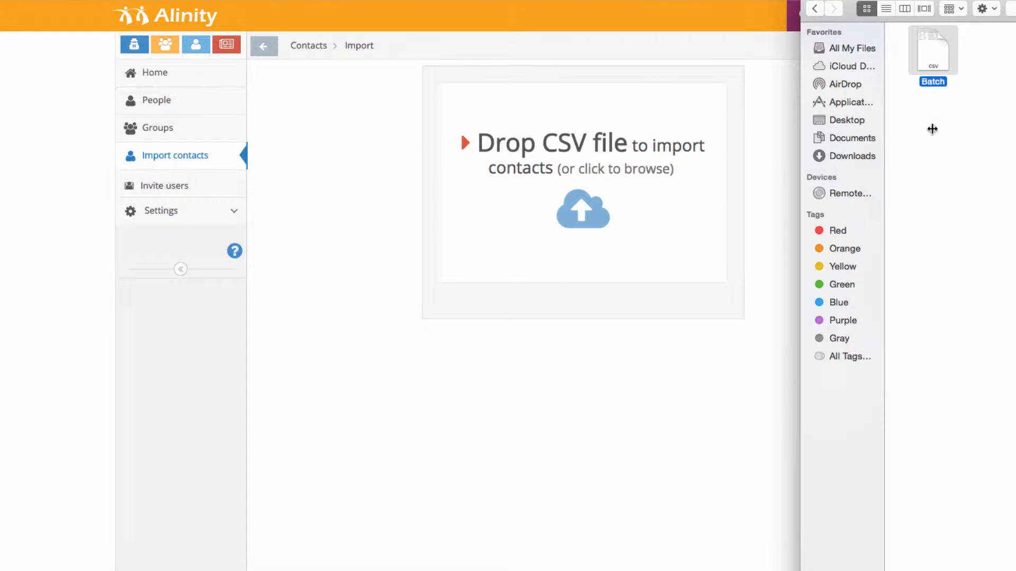
Step: Drop Batch.csv onto the import area and choose Assign Later for groups
left_click_drag(930, 62, 564, 159)
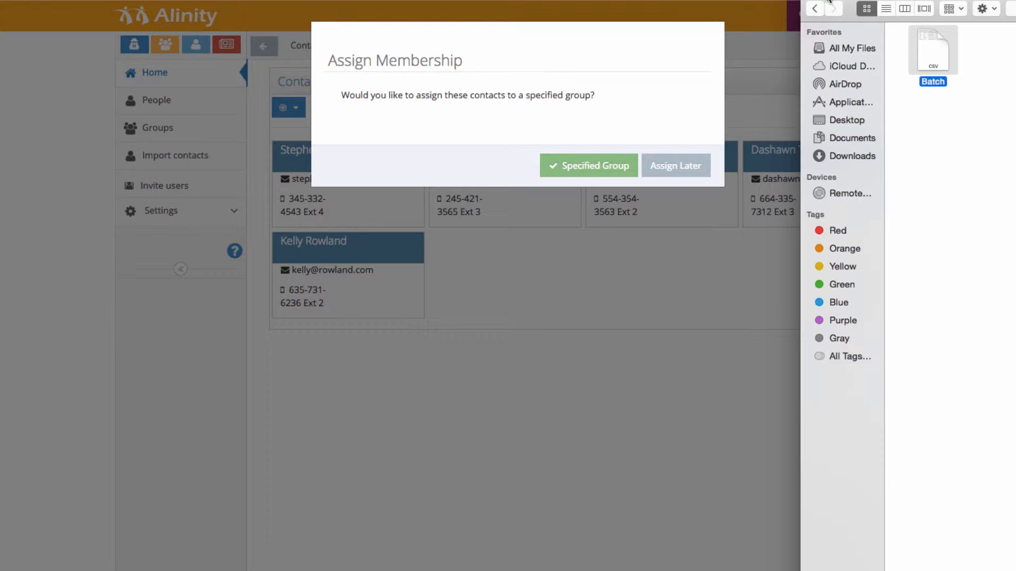
left_click(824, 0)
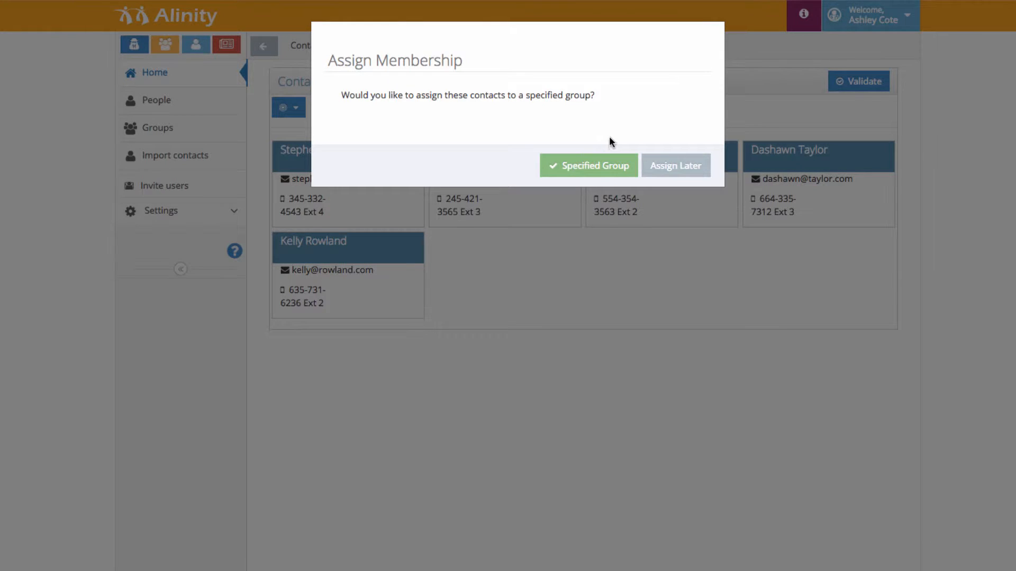
left_click(659, 165)
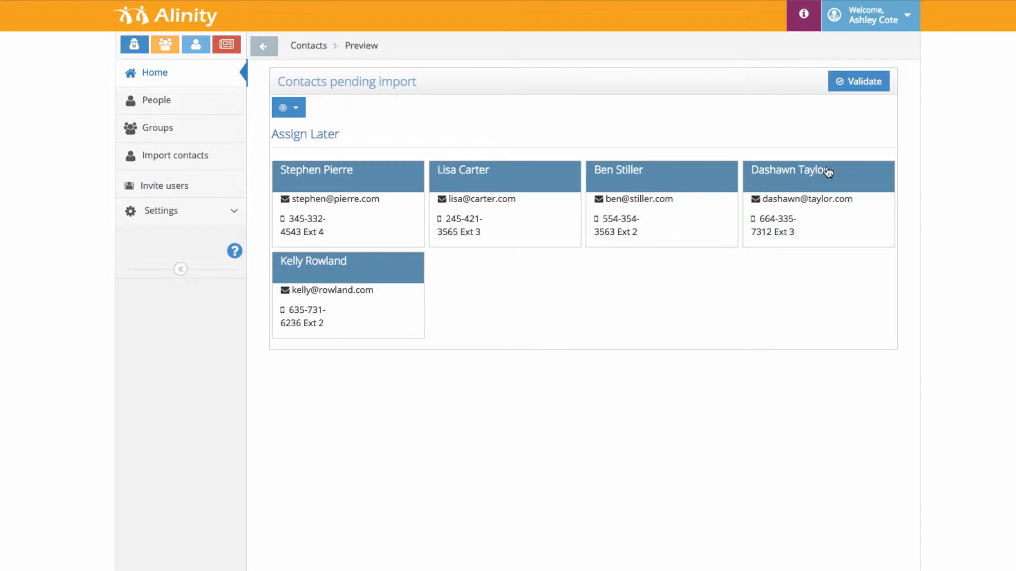
Step: Validate the pending contacts and import all of them
left_click(858, 81)
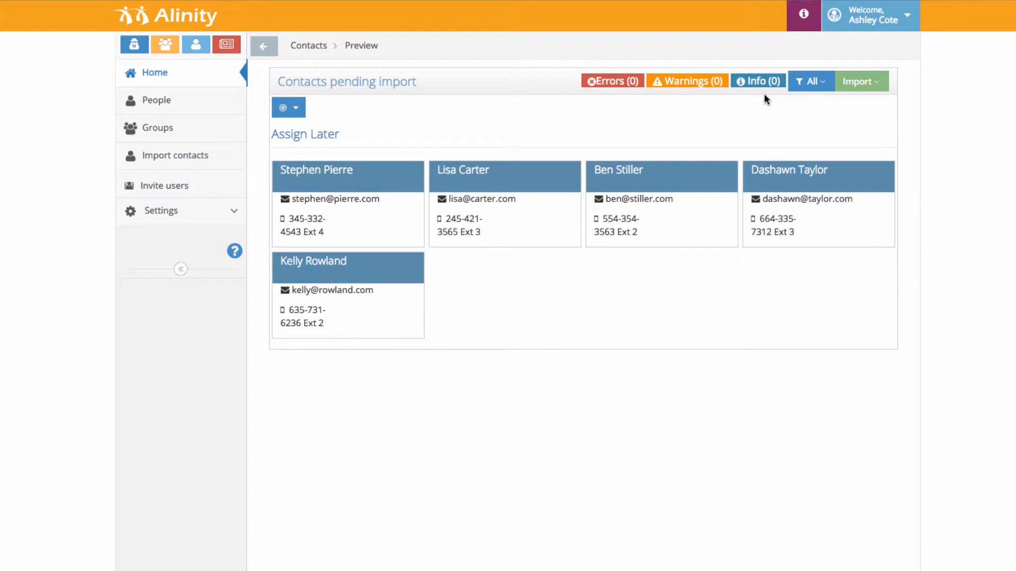
left_click(844, 83)
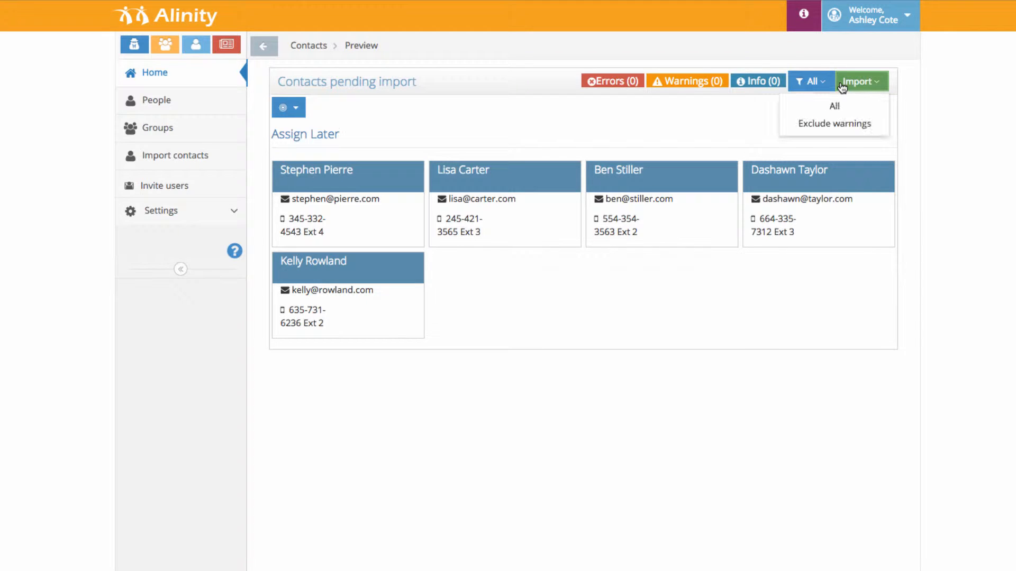
left_click(840, 108)
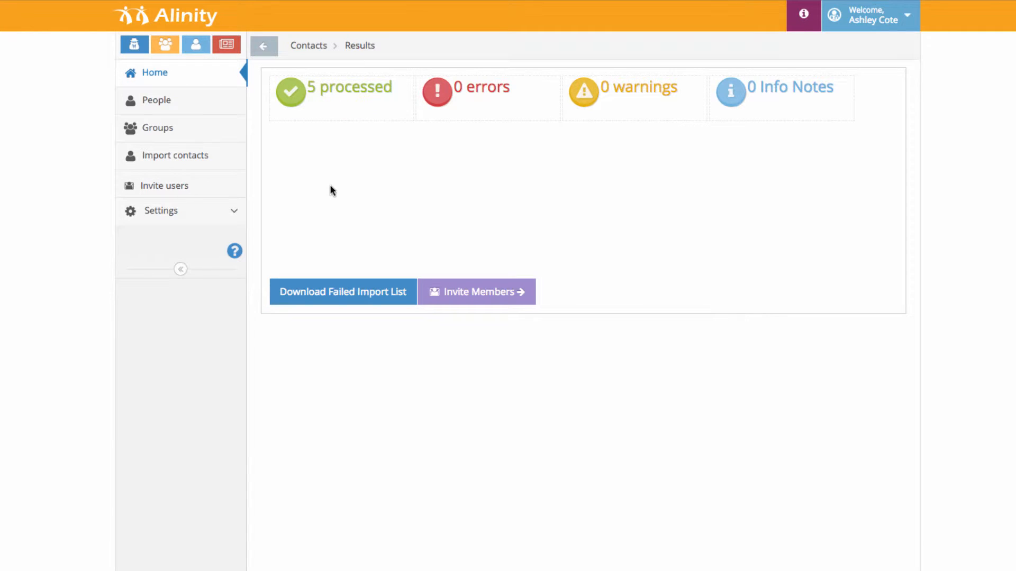
Step: On the People list, tick the newly imported contacts and bring up their Actions menu
left_click(162, 99)
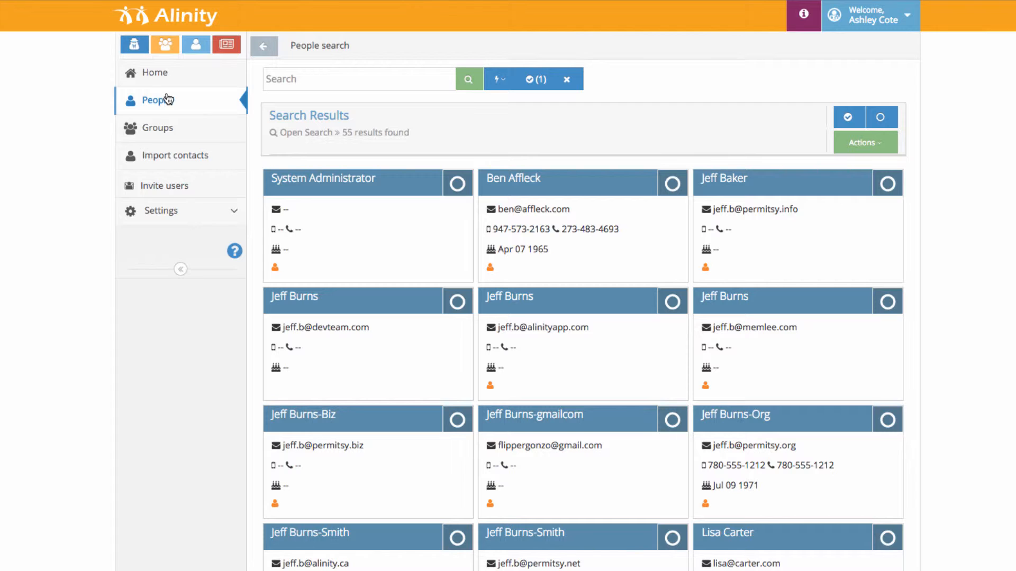
scroll(708, 233, "down", 5)
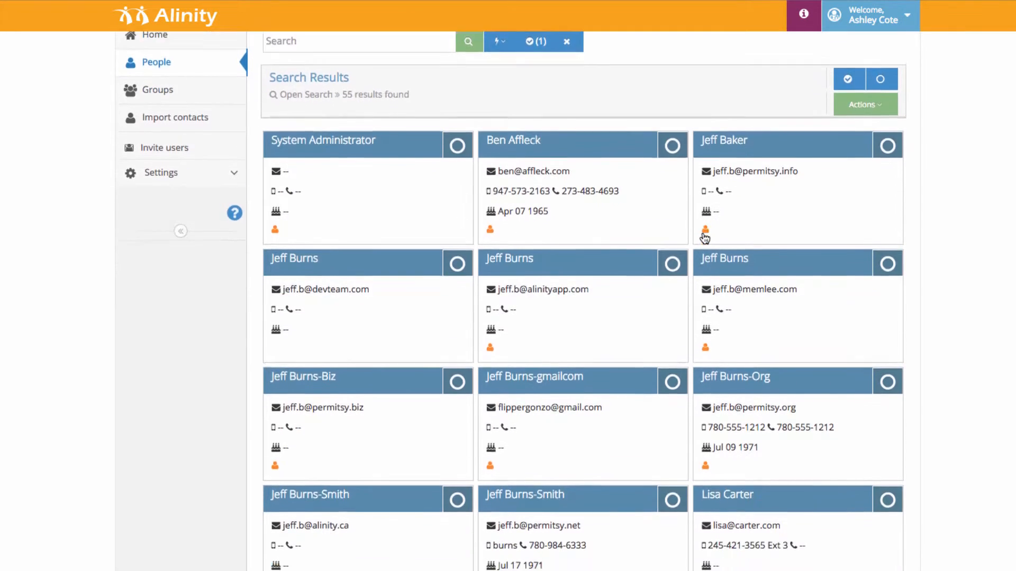
scroll(700, 245, "down", 10)
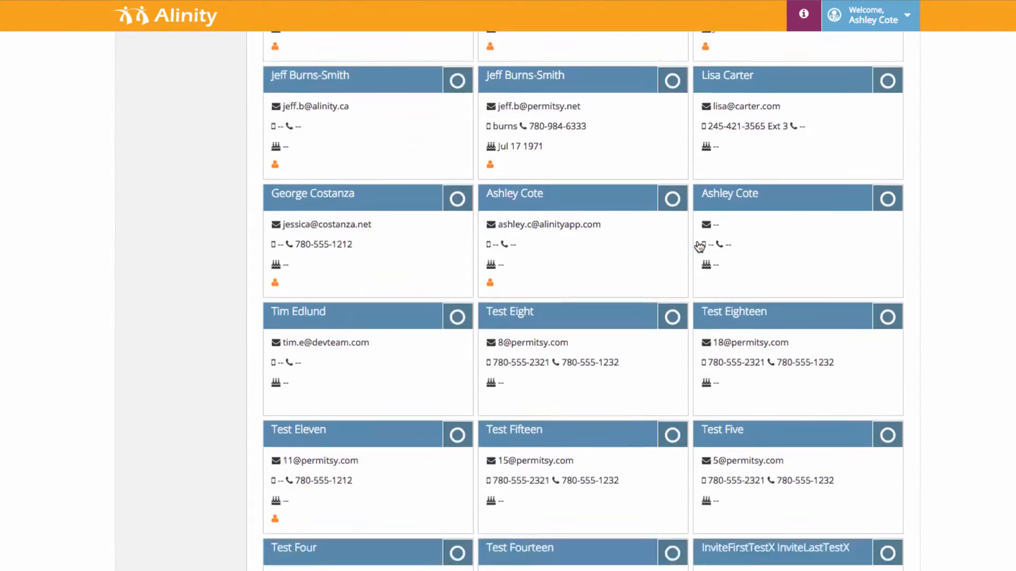
scroll(698, 249, "down", 7)
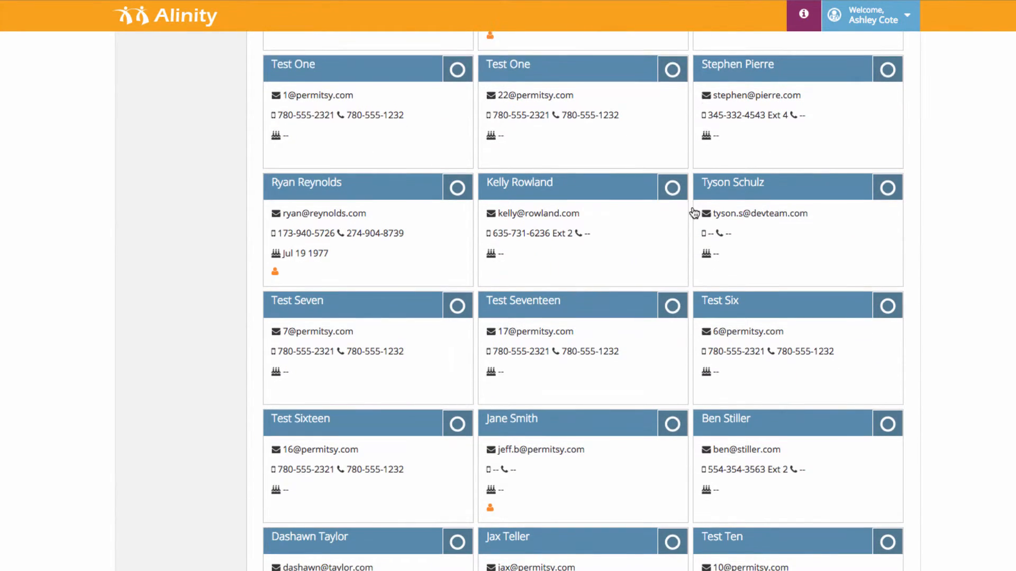
scroll(687, 233, "down", 4)
scroll(685, 257, "down", 2)
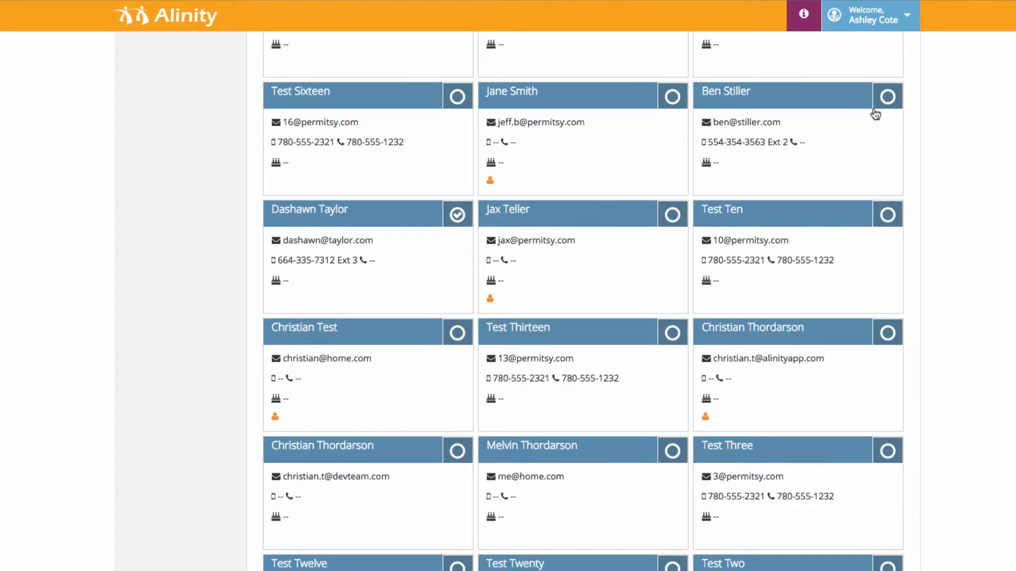
left_click(888, 100)
scroll(644, 279, "up", 15)
scroll(665, 265, "down", 1)
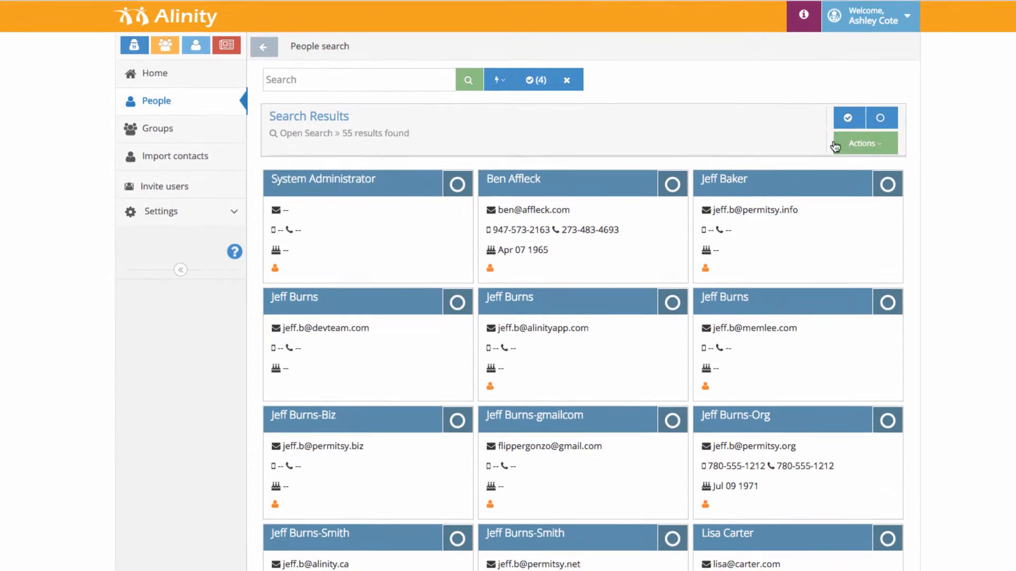
left_click(839, 144)
Step: Invite the marked contacts as Registrant/Applicant users and send the invitation email
left_click(835, 171)
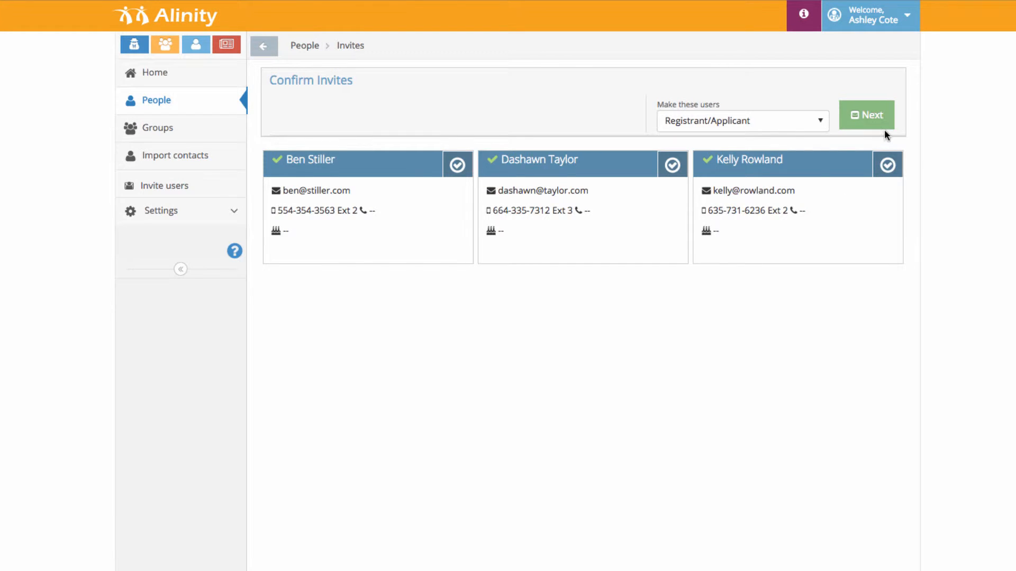
left_click(771, 123)
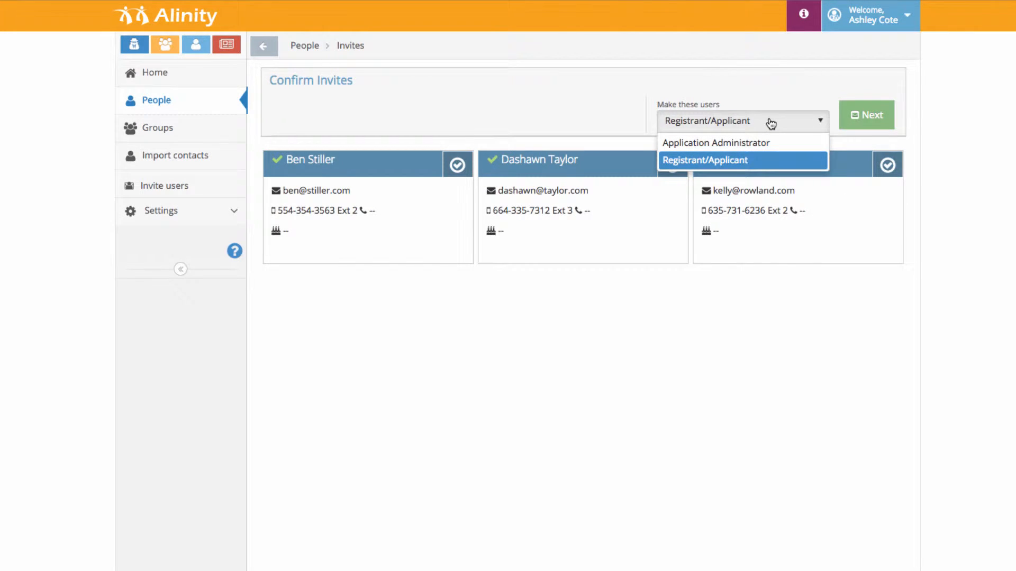
left_click(742, 160)
left_click(854, 116)
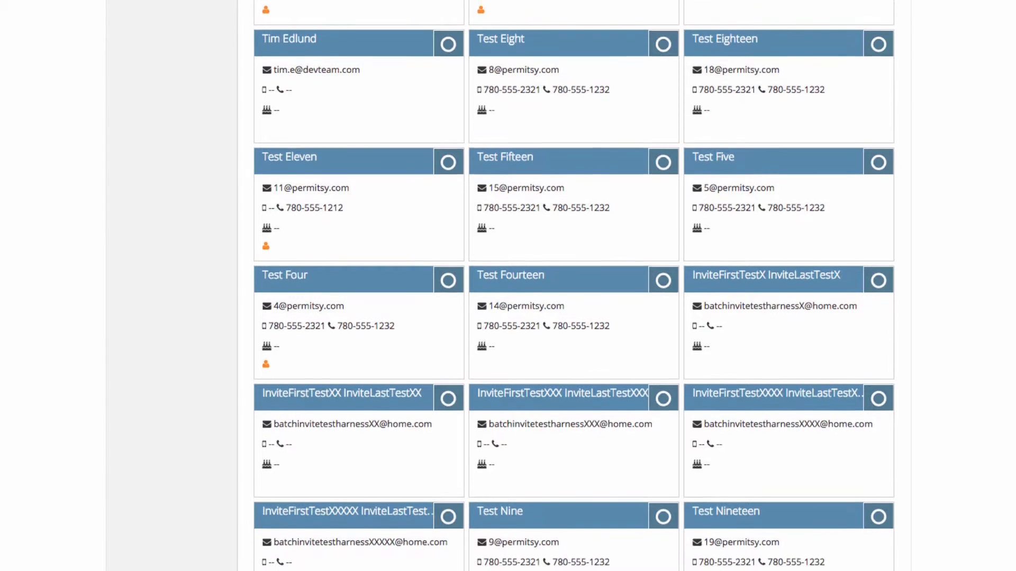
scroll(574, 285, "up", 11)
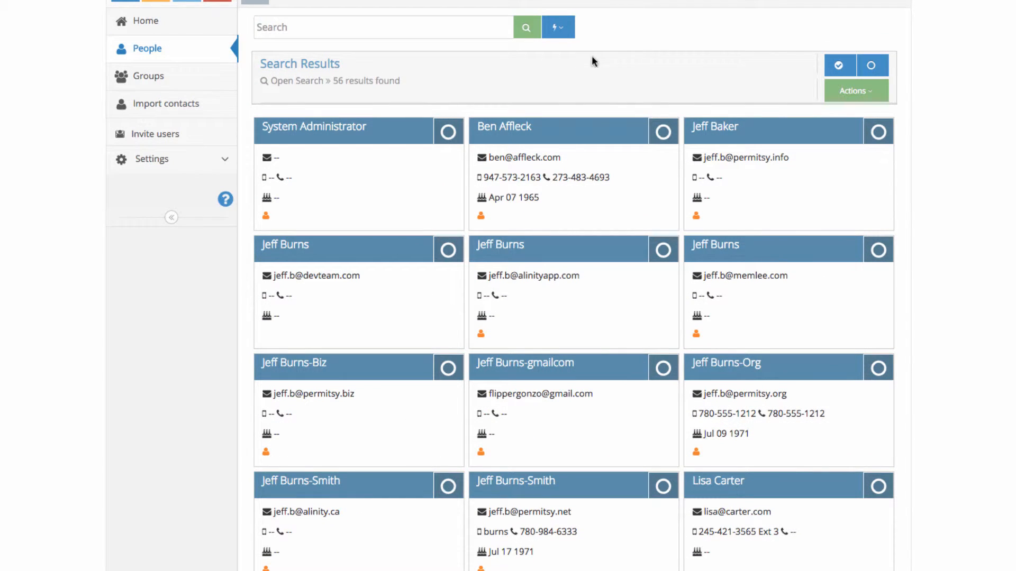
left_click(565, 36)
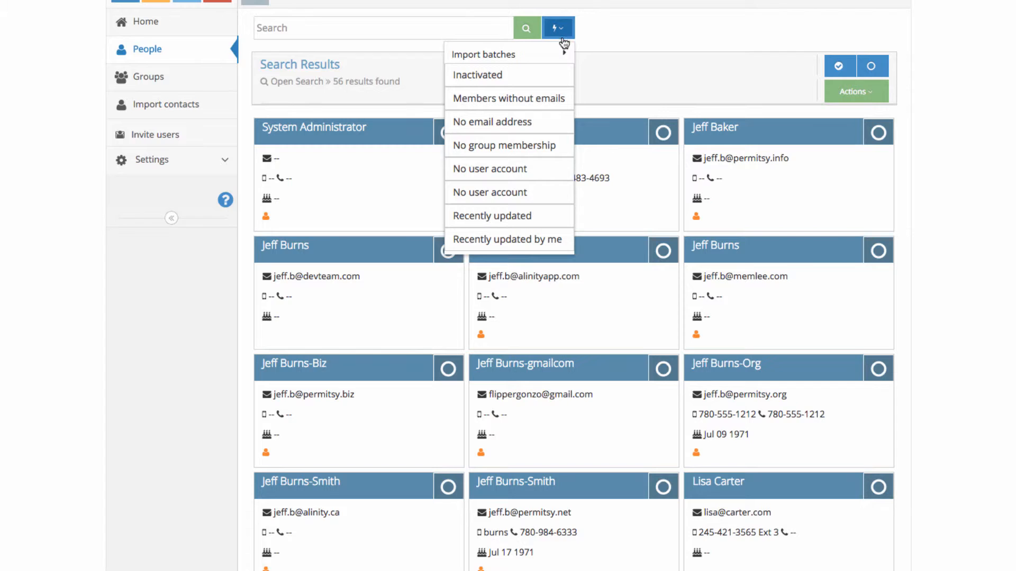
mouse_move(558, 54)
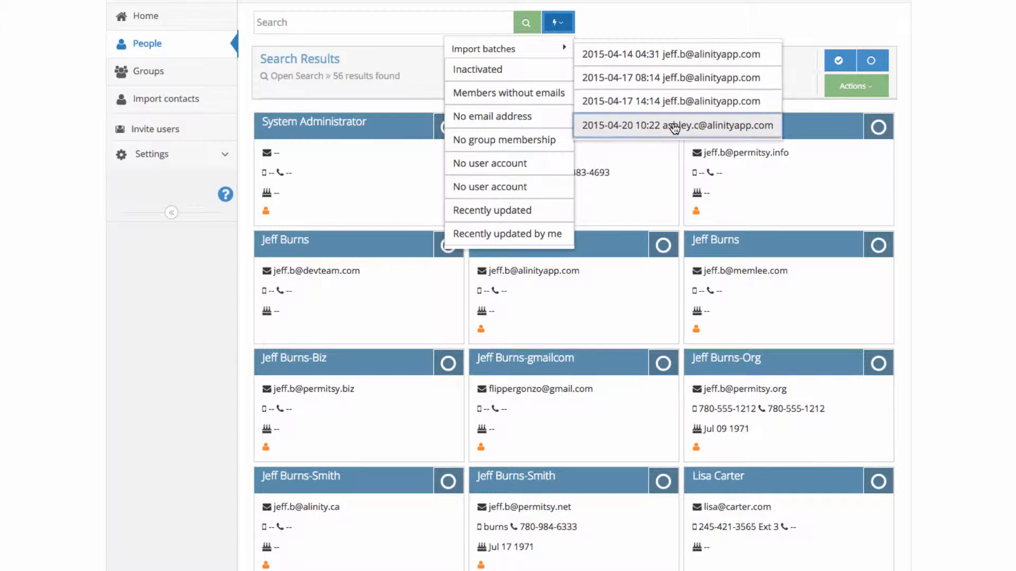
left_click(674, 127)
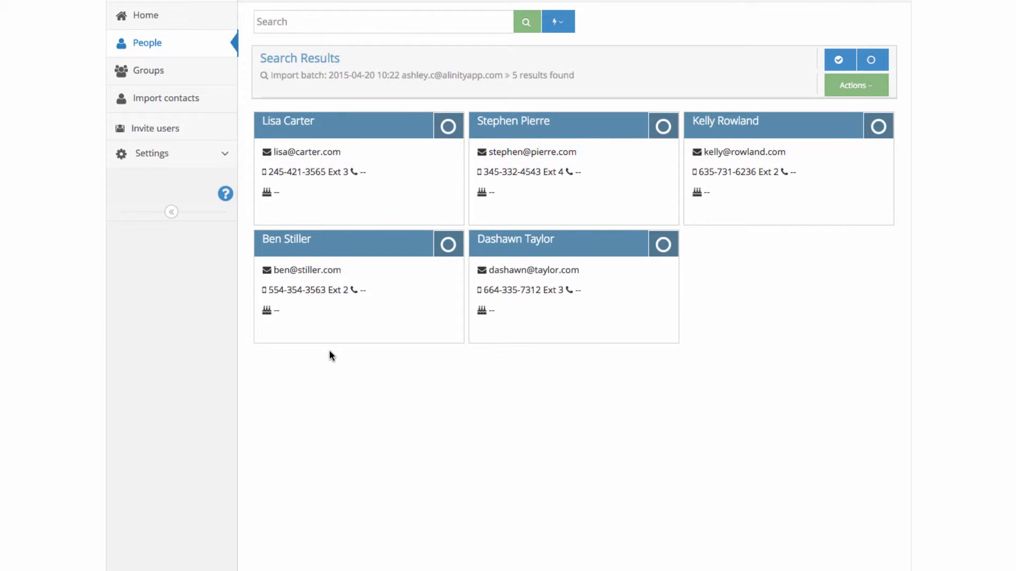
Step: Select three imported contacts, compose their email invite, then start the blank Invite users form
left_click(449, 244)
left_click(663, 245)
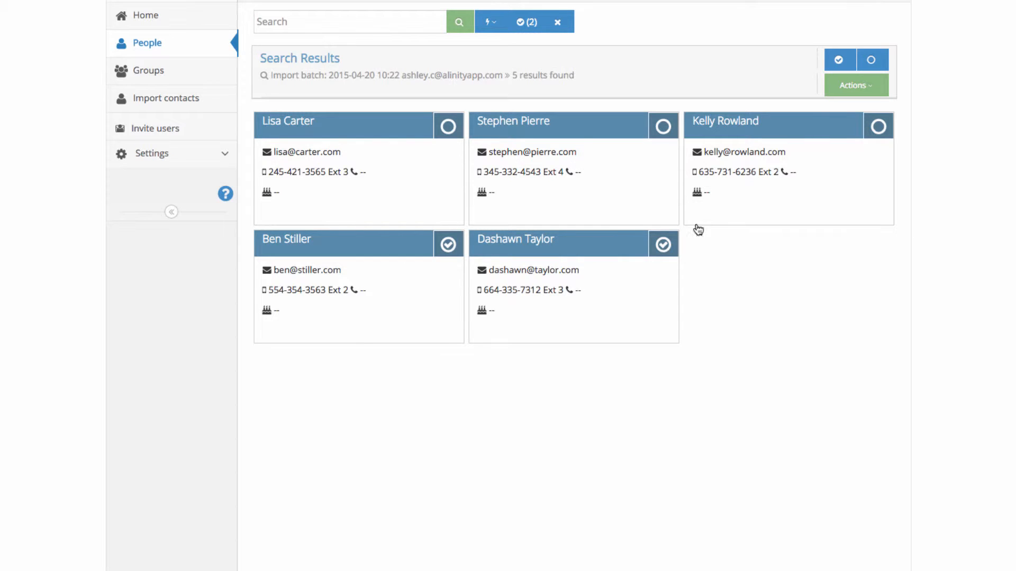
left_click(878, 127)
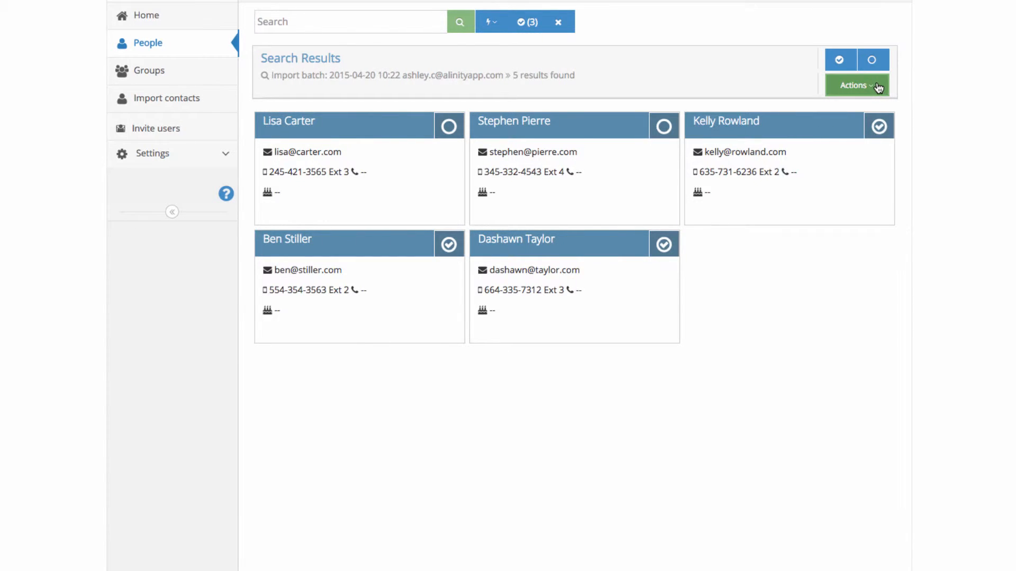
left_click(878, 87)
left_click(861, 118)
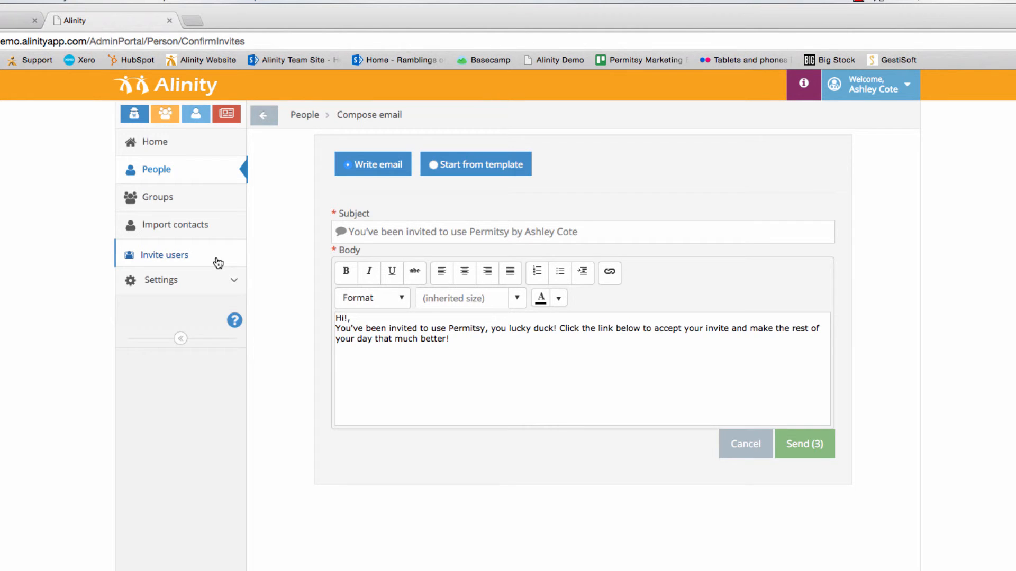
left_click(217, 262)
left_click(427, 262)
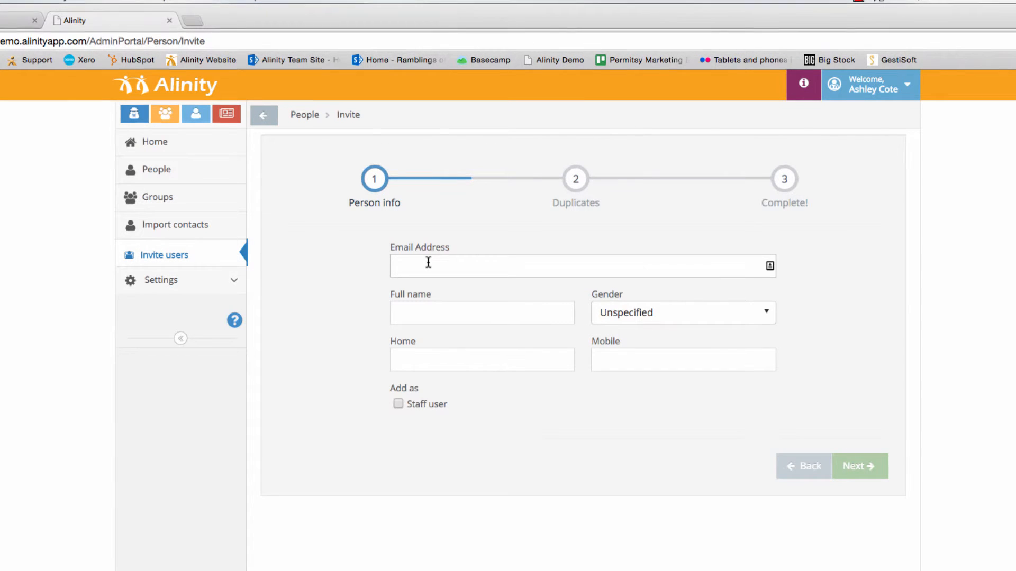
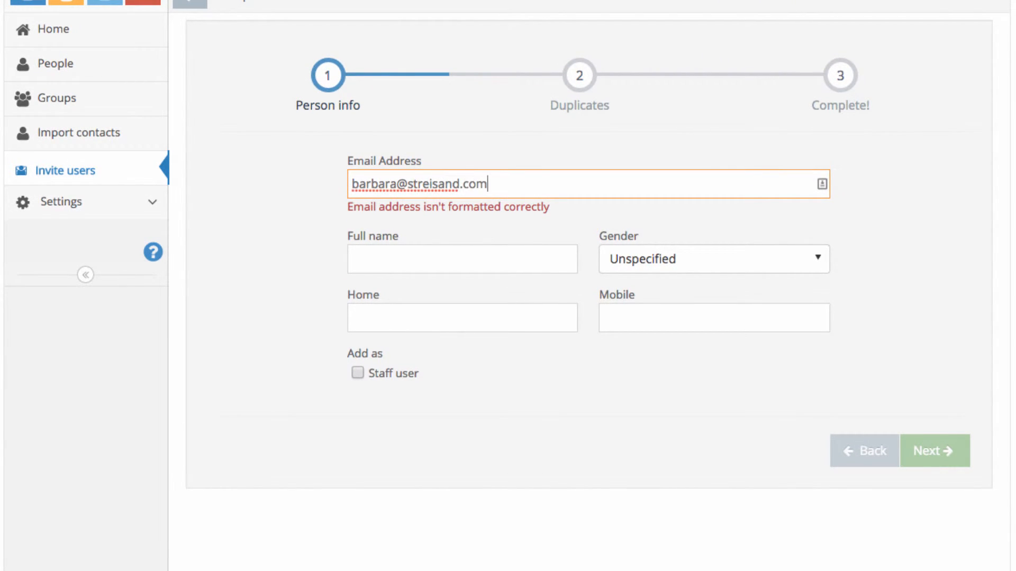
Step: Enter the person's email, full name, Female gender and home phone, mark as staff user, and submit
key("Tab")
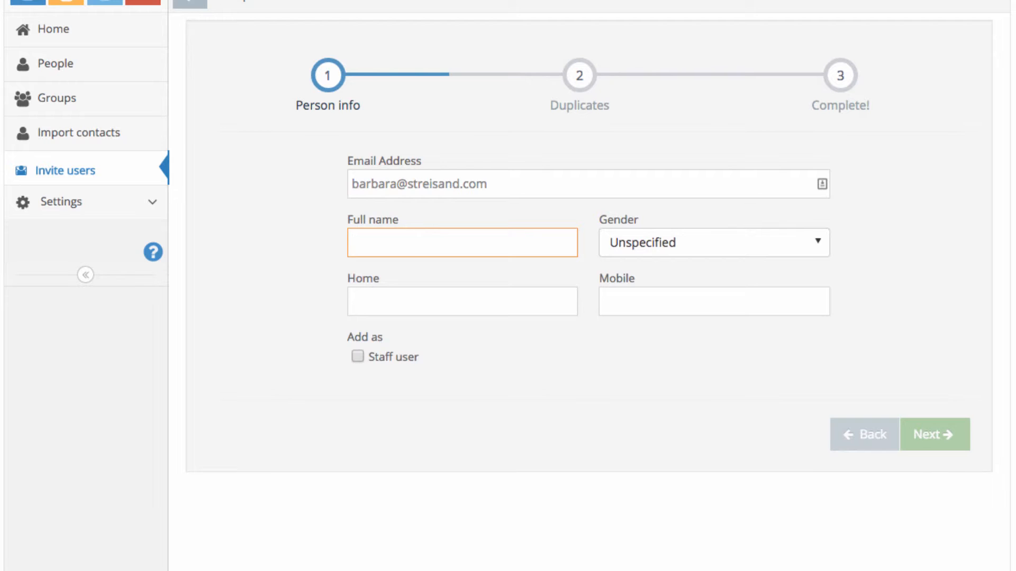
type("Barbara Streisand")
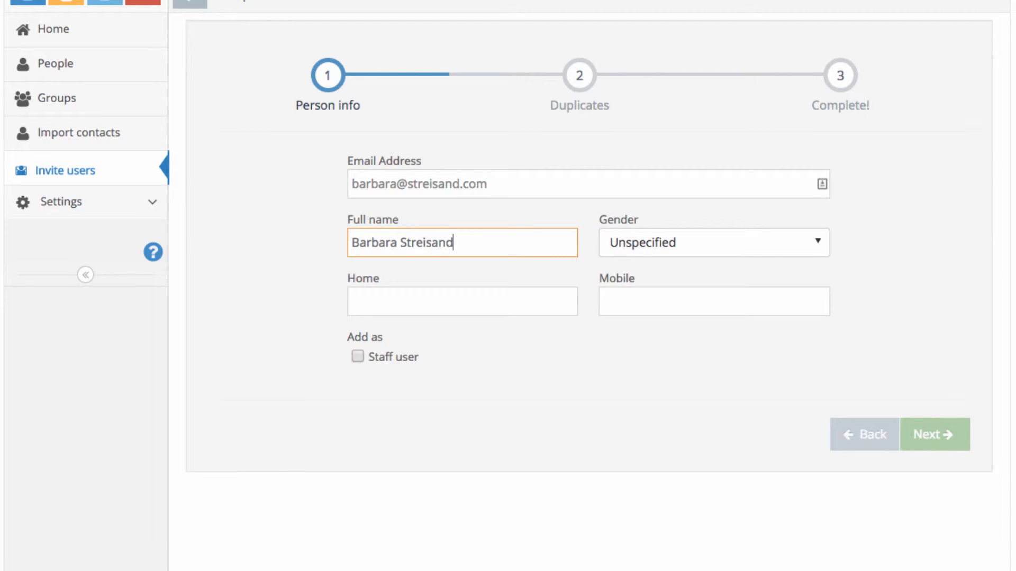
left_click(760, 240)
left_click(725, 271)
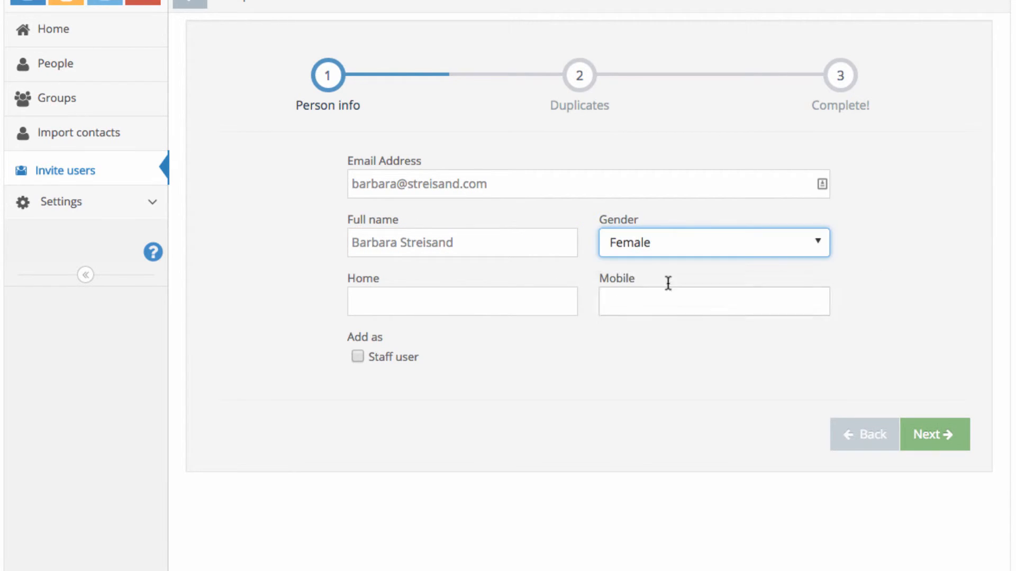
key("Tab")
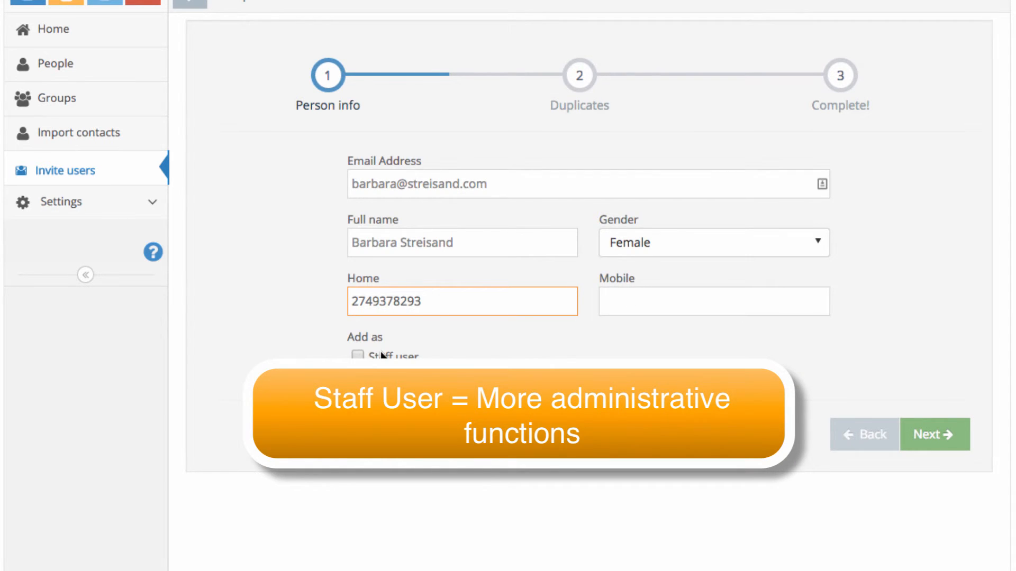
left_click(379, 358)
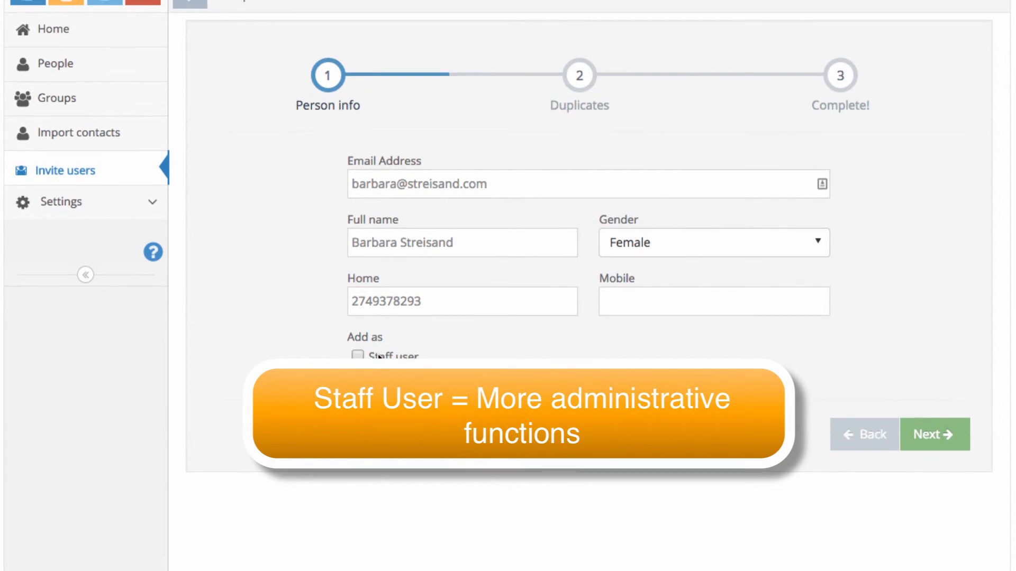
left_click(357, 355)
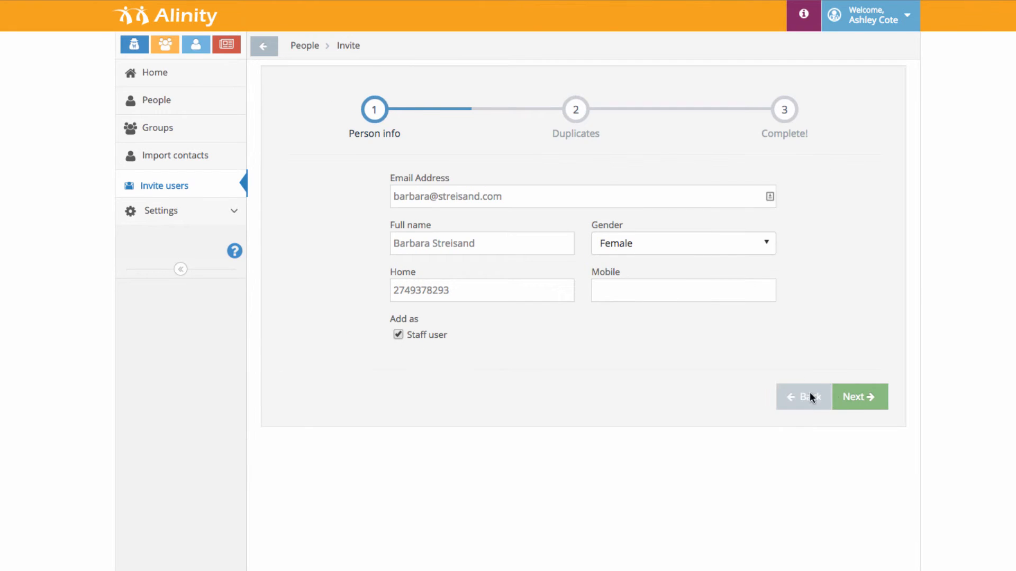
left_click(934, 434)
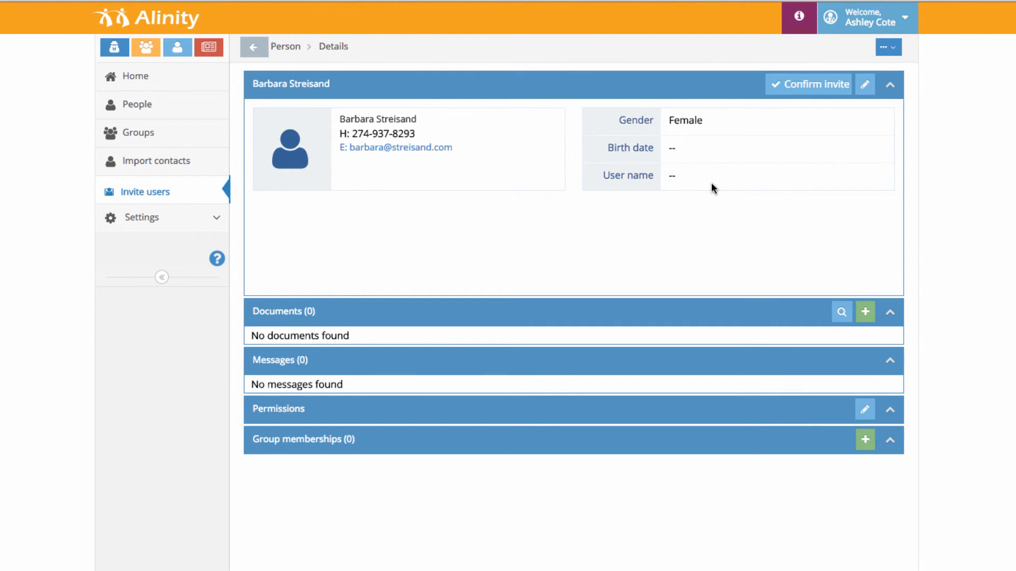
Step: Open Confirm invite, set name prefix Dr. and birth date April 18, 1975
left_click(799, 84)
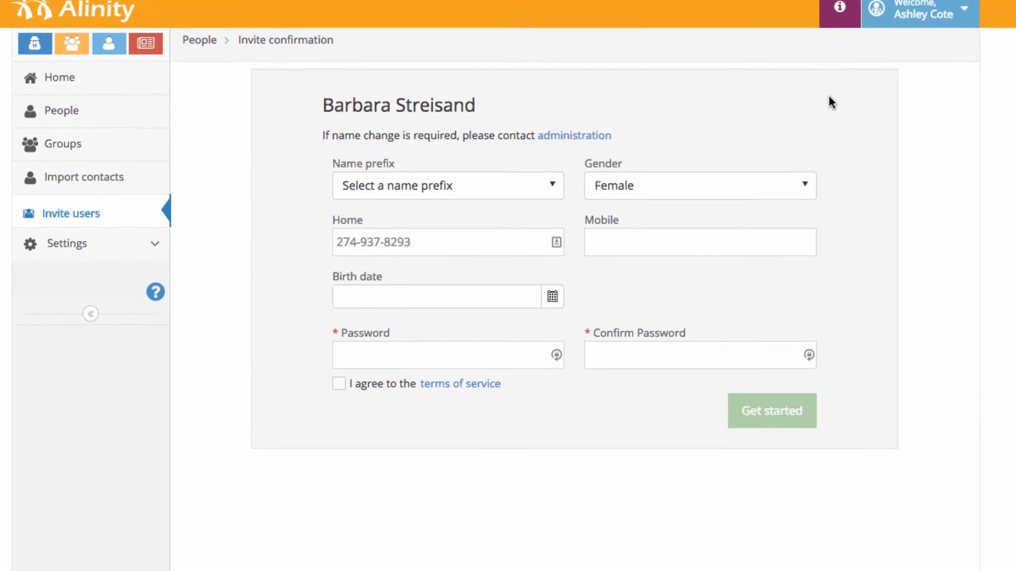
left_click(449, 186)
left_click(488, 240)
left_click(487, 299)
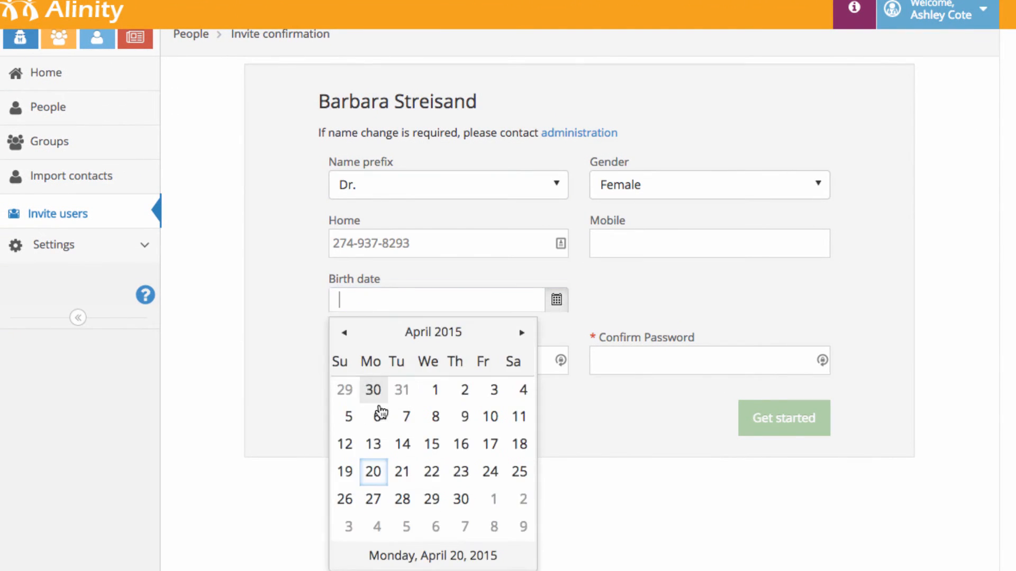
left_click(519, 444)
key("BackSpace")
key("BackSpace")
key("BackSpace")
key("BackSpace")
type("1975")
Step: Enter and confirm the account password, accept the terms, and finish with Get started
key("Tab")
type("123456")
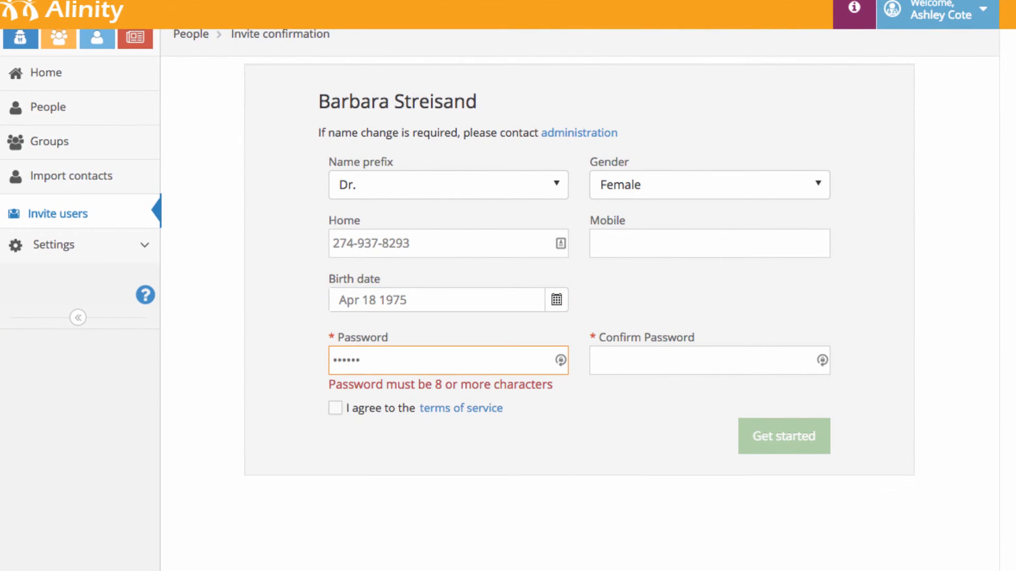
type("•••••")
key("Tab")
type("••••••••")
left_click(396, 408)
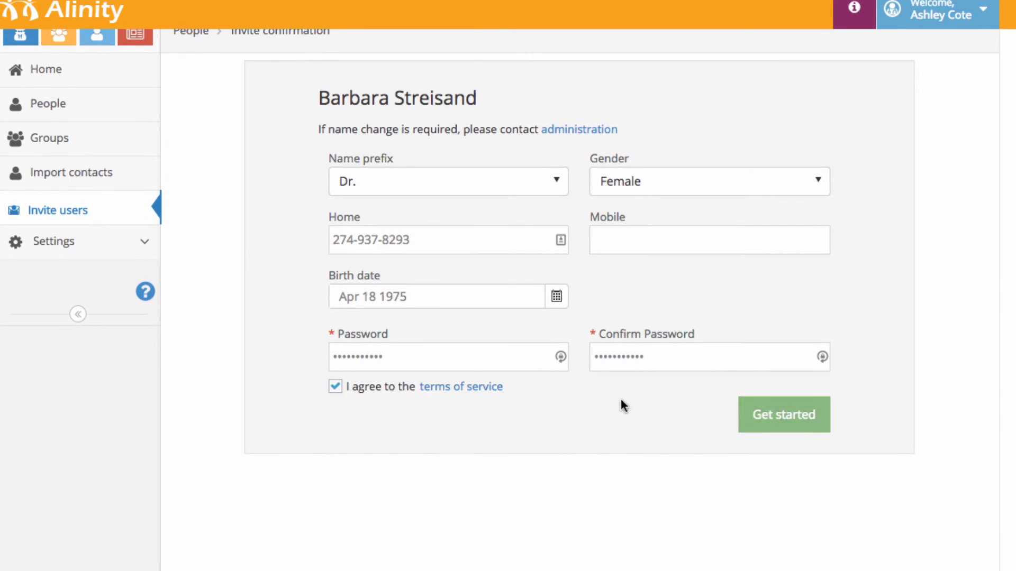
left_click(784, 436)
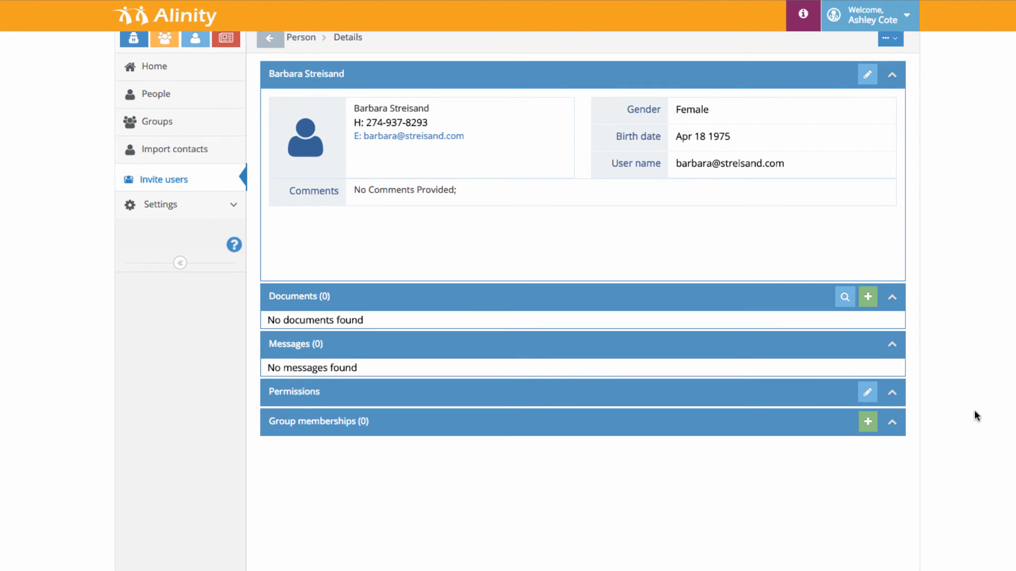
scroll(705, 244, "down", 1)
Step: Fill a new invite with a different email, the same full name, Female, home phone, staff user
left_click(199, 174)
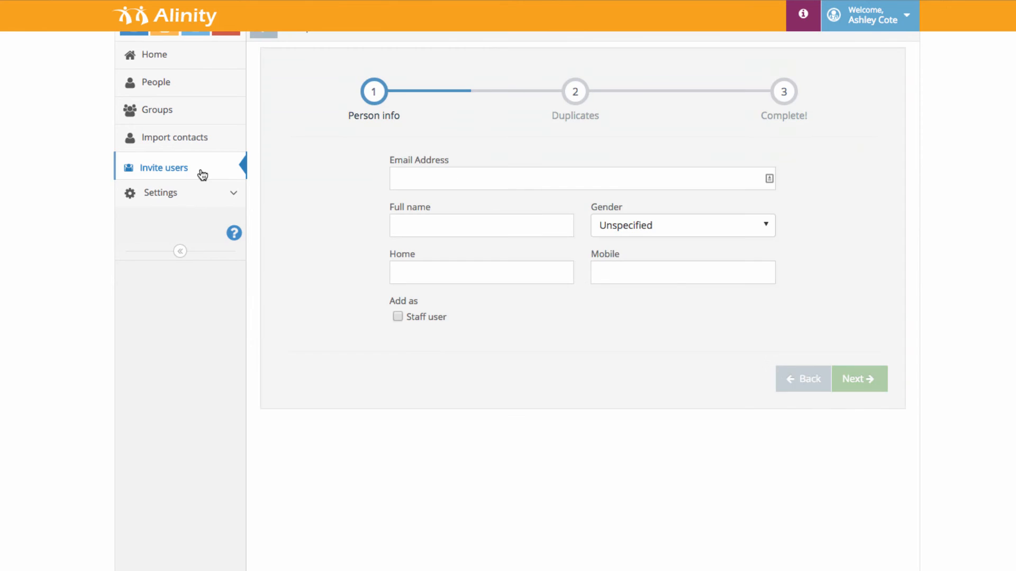
left_click(422, 177)
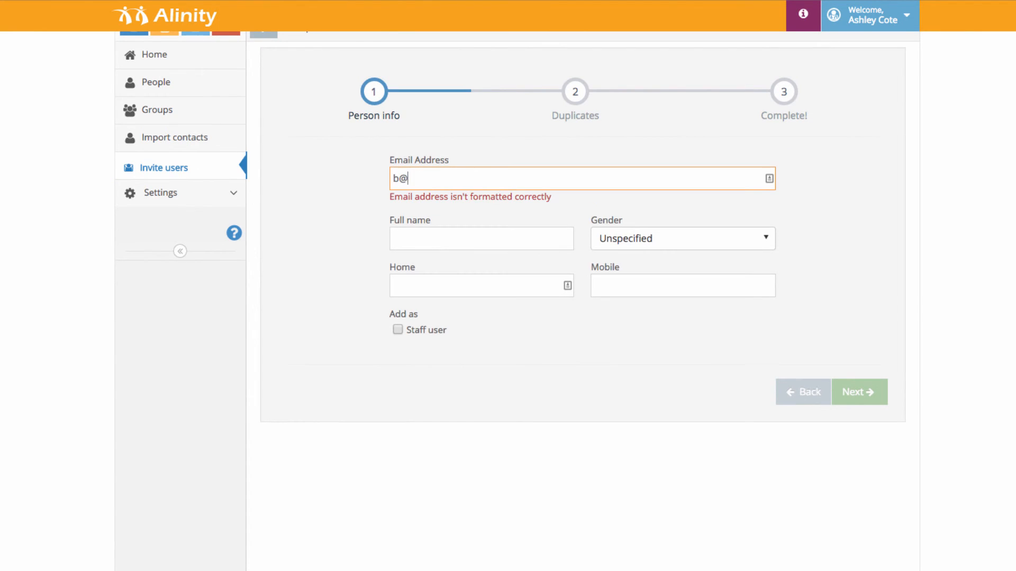
key("Tab")
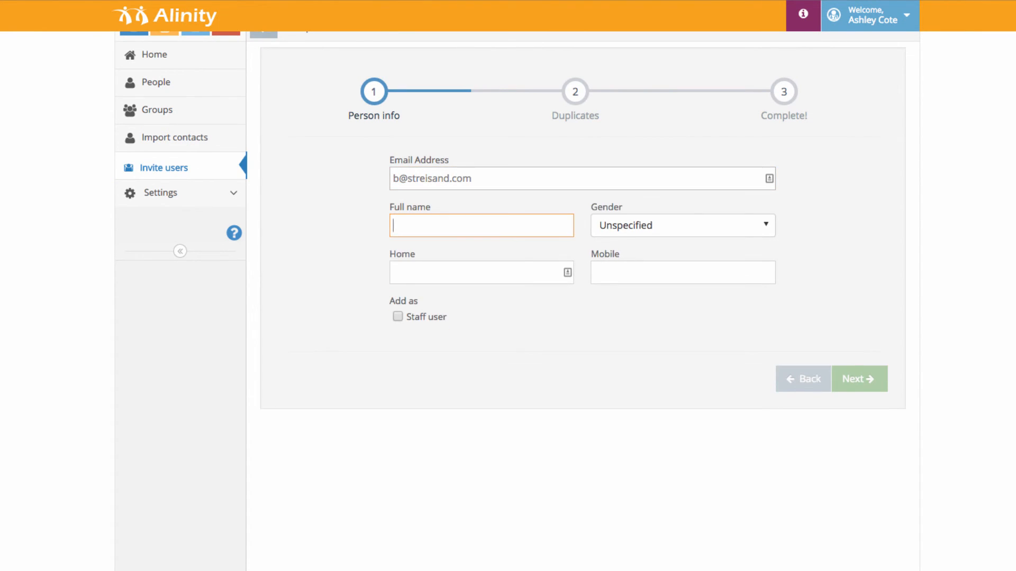
type("Barbara Streisand")
left_click(601, 225)
left_click(621, 260)
key("Tab")
type("3")
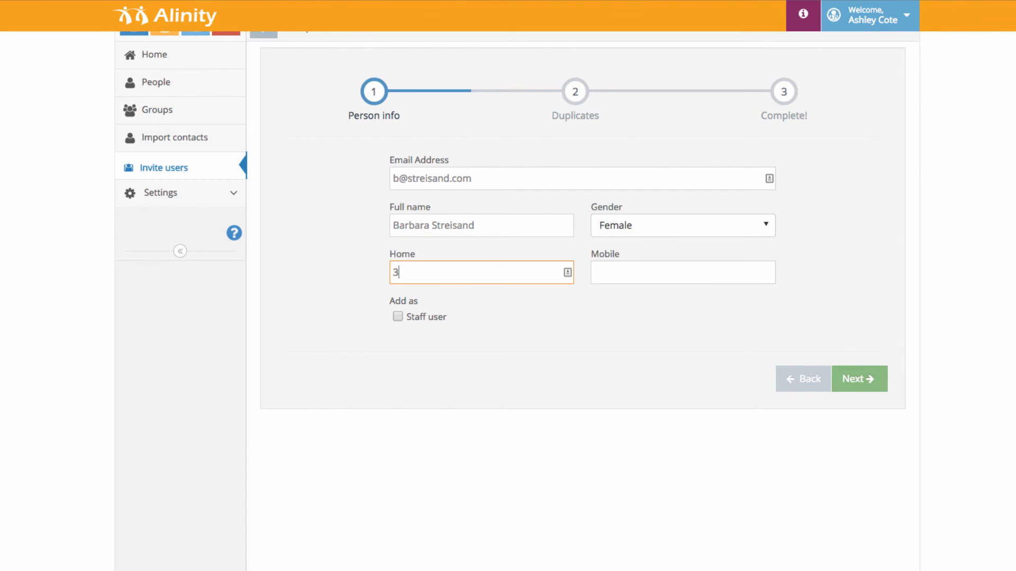
left_click(410, 315)
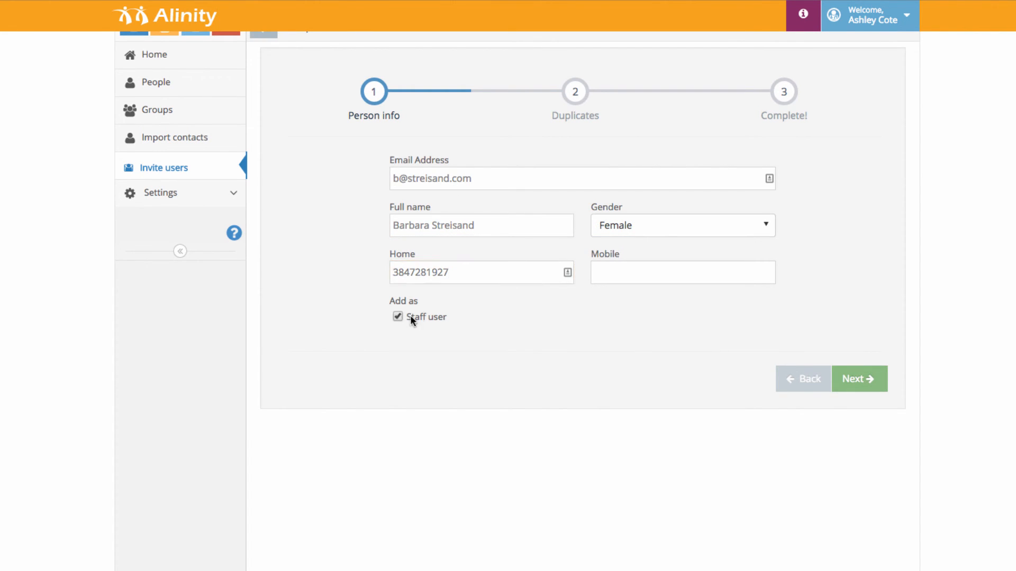
Step: On the duplicate check, register the invitee as a New person and finish
left_click(858, 380)
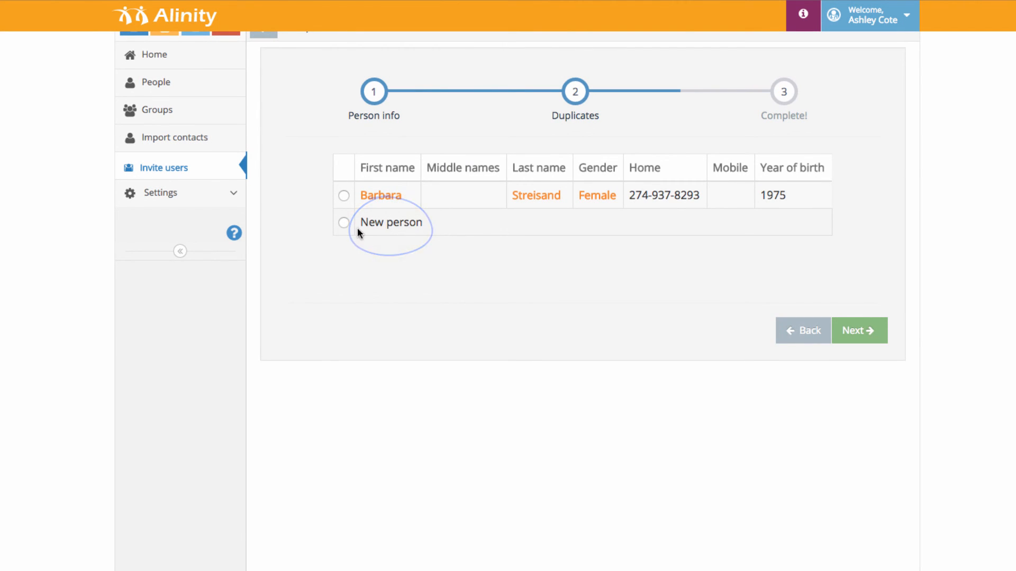
left_click(341, 223)
left_click(850, 330)
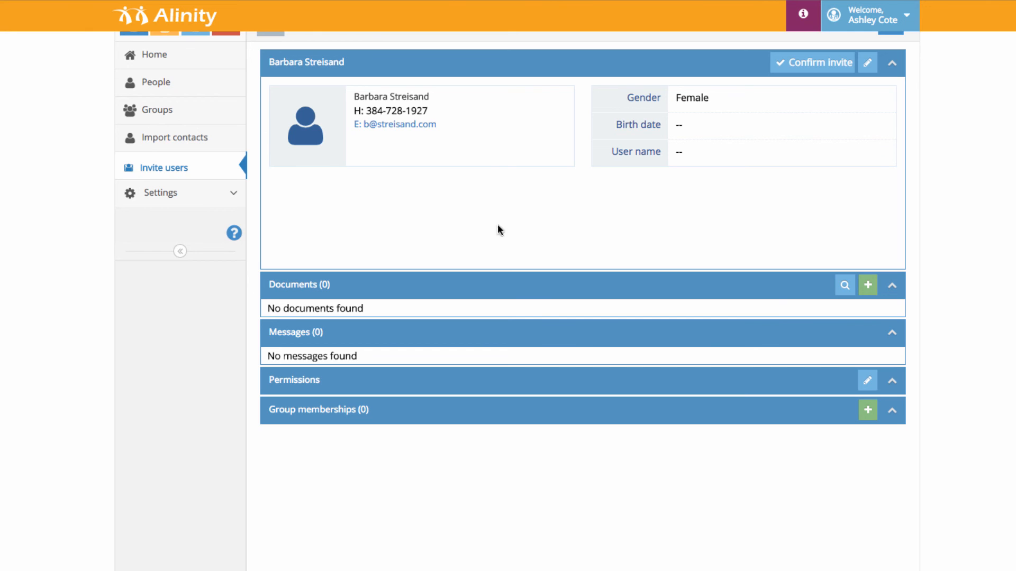